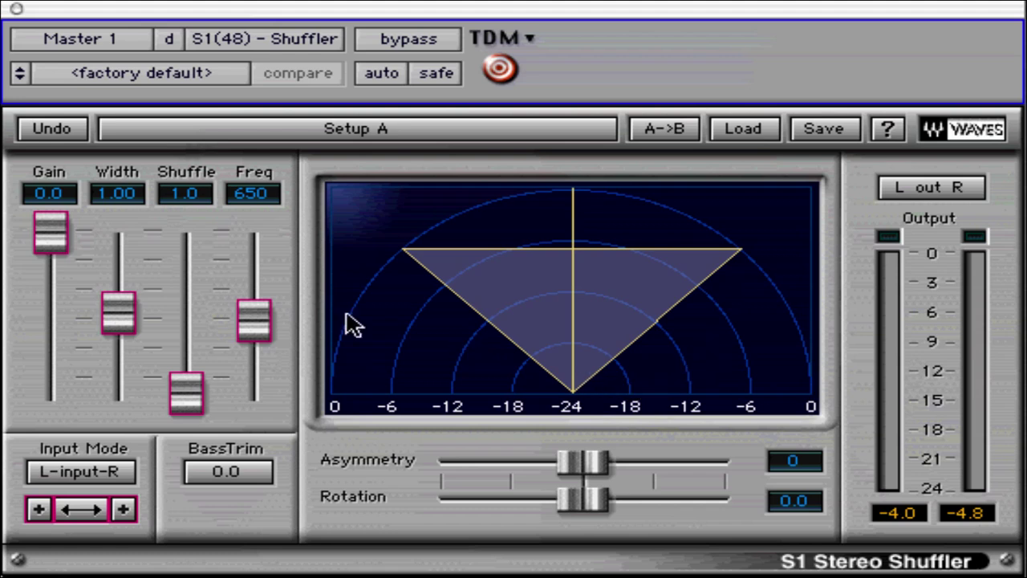
Step: Try out the Gain and Shuffle sliders, leaving Gain at 0.0 and Shuffle at 1.0
drag(37, 219, 51, 183)
drag(190, 401, 176, 418)
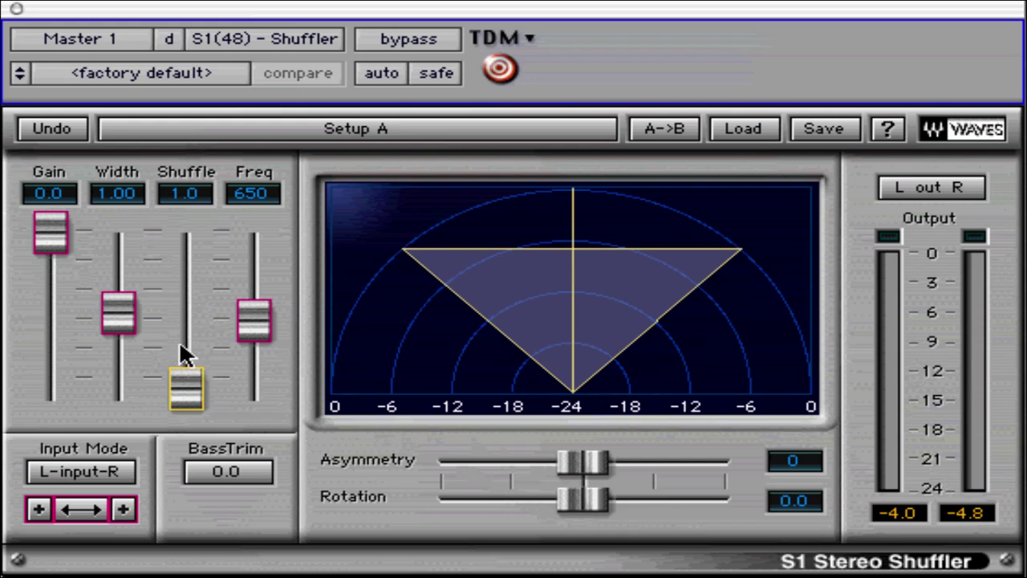
drag(47, 224, 99, 43)
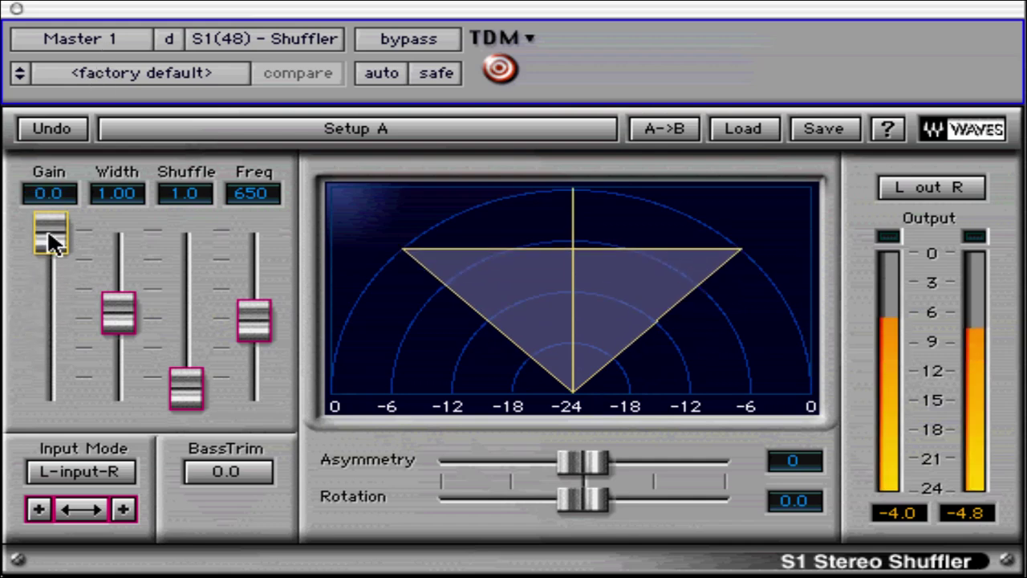
Step: Sweep the stereo Width down and back up, settling on a value of 1.24
click(117, 305)
drag(118, 305, 27, 413)
drag(119, 389, 116, 288)
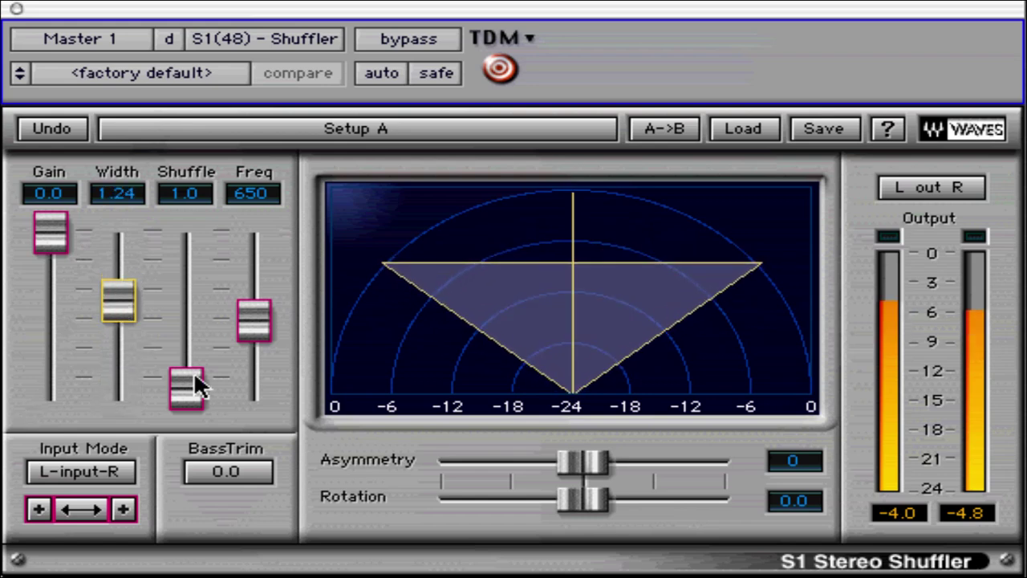
Step: Try skewing the stereo image to Asymmetry 29 and Rotation 14.5, and reset both to 0
drag(571, 457, 620, 455)
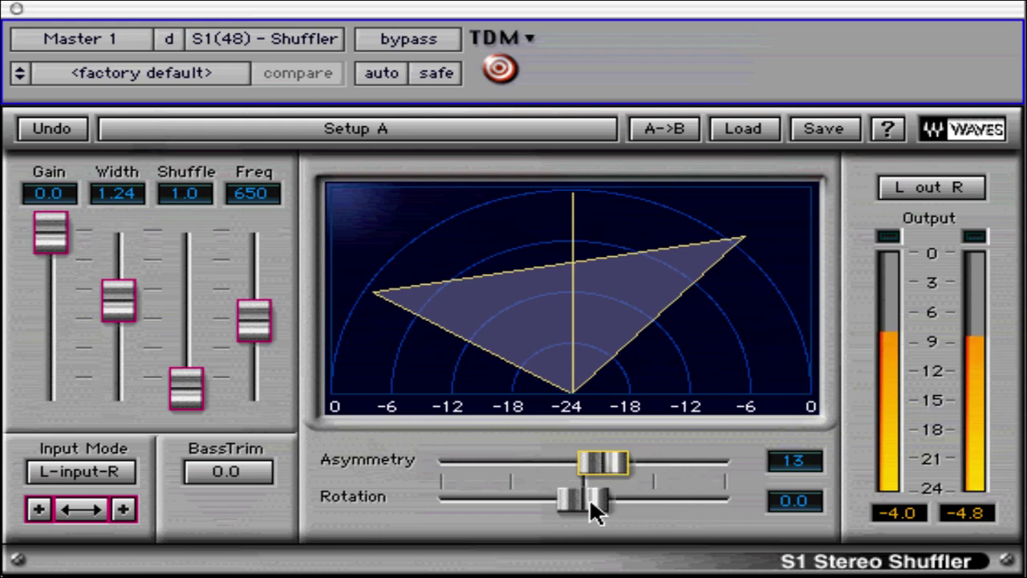
mouse_move(589, 497)
mouse_down()
mouse_move(775, 499)
mouse_move(372, 495)
mouse_move(619, 502)
mouse_move(523, 504)
mouse_move(583, 507)
mouse_move(794, 562)
mouse_move(607, 562)
mouse_move(599, 500)
mouse_up()
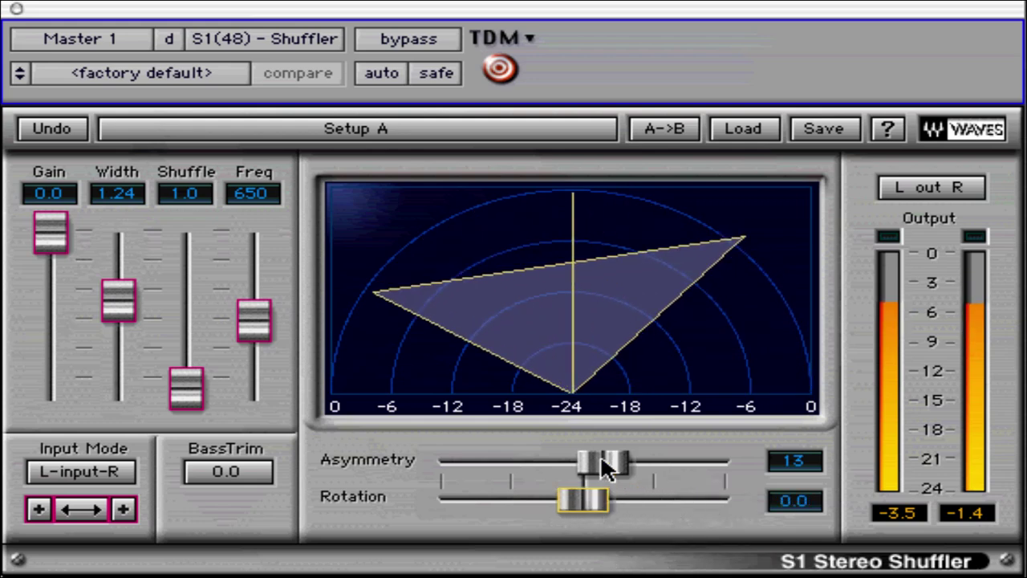
drag(600, 454, 768, 487)
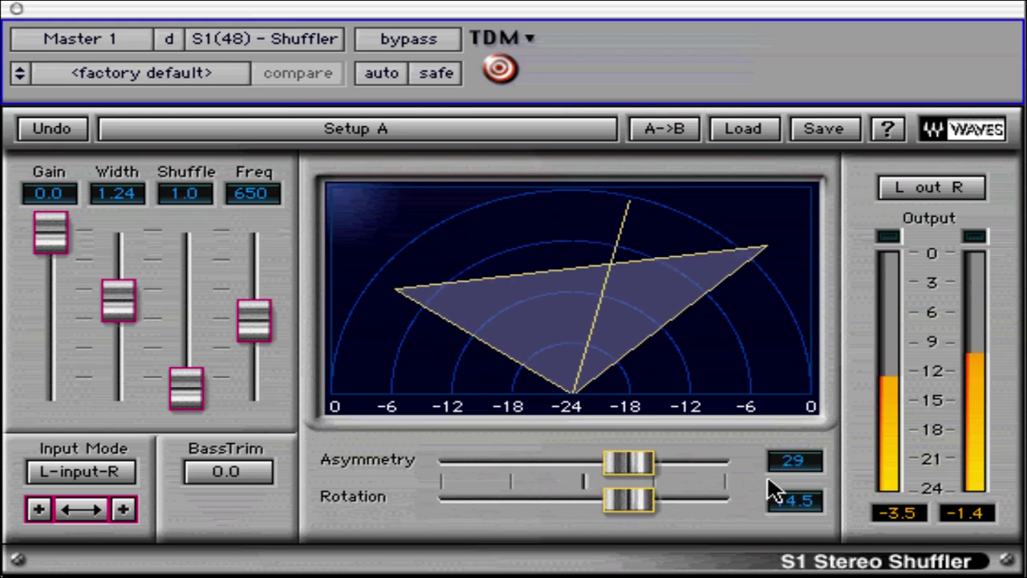
alt+click(639, 490)
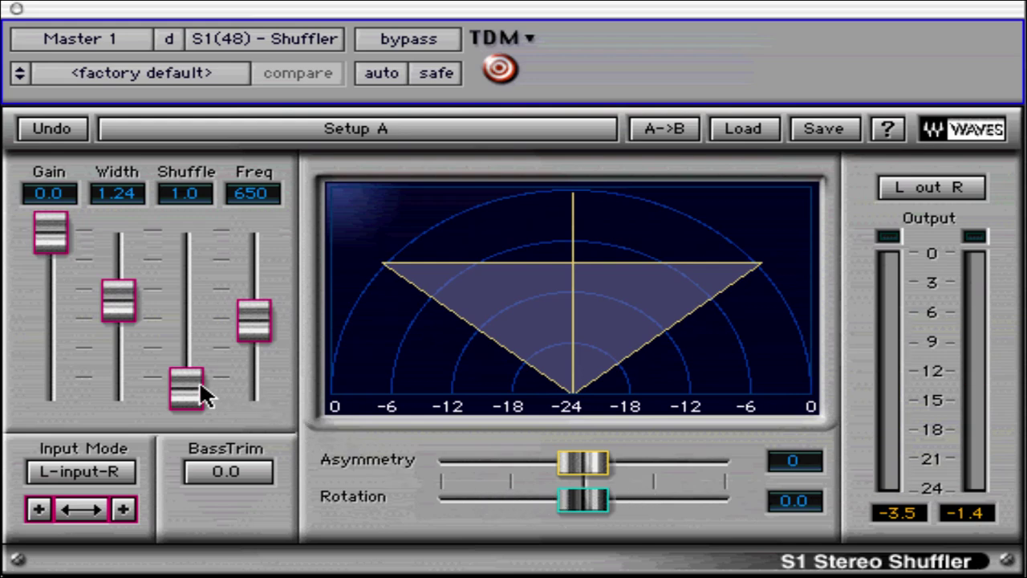
Step: Set Shuffle to 1.8 and sweep the shuffle frequency up to 1400 and back down to 558
drag(192, 393, 172, 257)
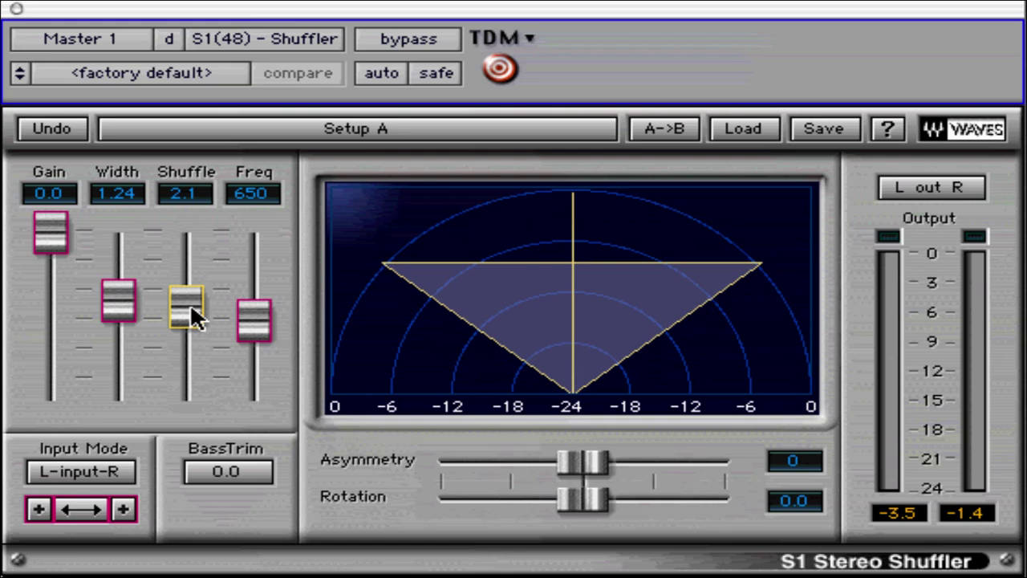
drag(193, 290, 179, 363)
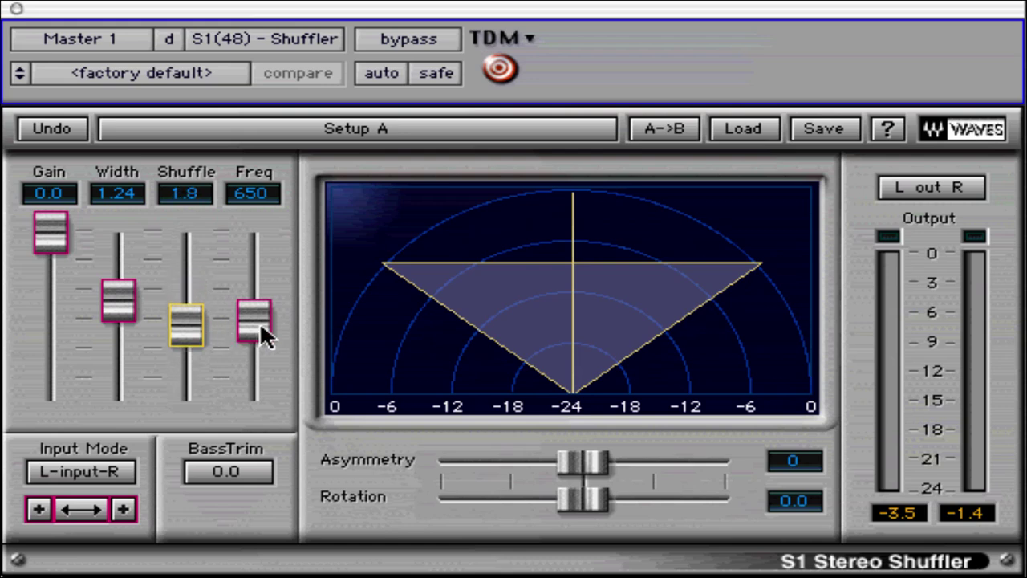
drag(261, 329, 203, 150)
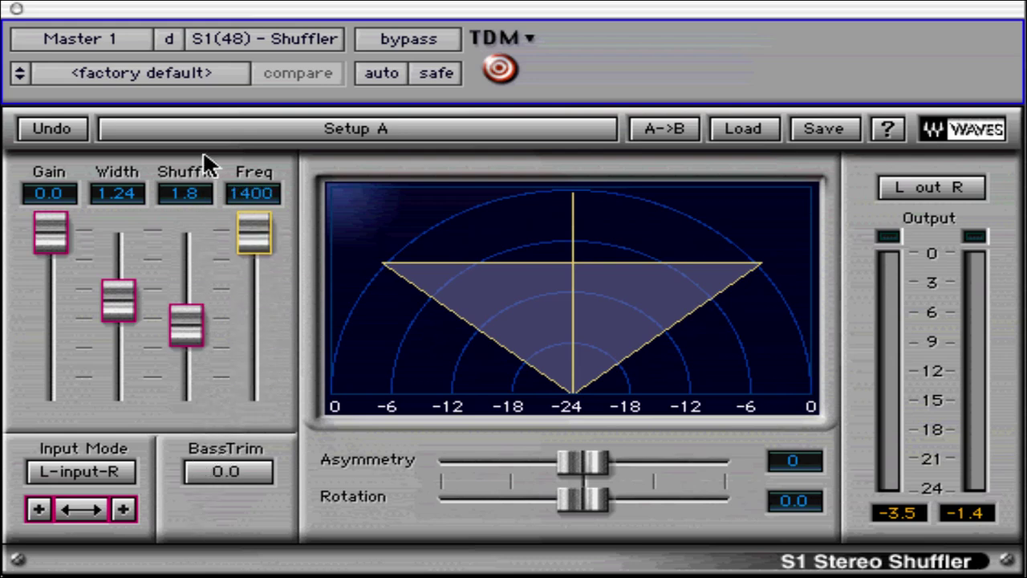
drag(261, 236, 237, 401)
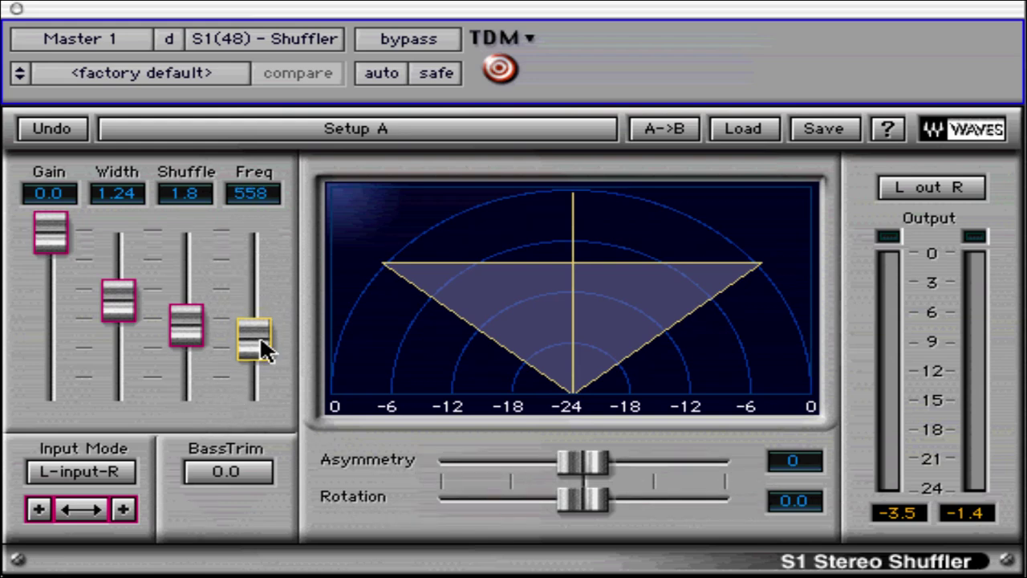
Step: Try the M-input-S mode, the channel swap and the second channel's phase inversion, restoring each to its original setting
click(82, 474)
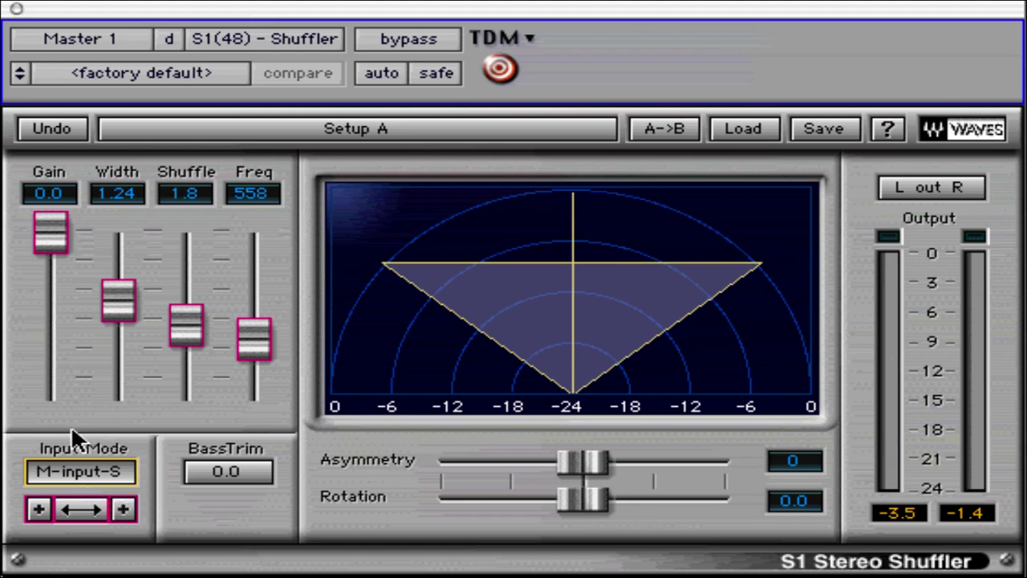
click(87, 473)
click(84, 508)
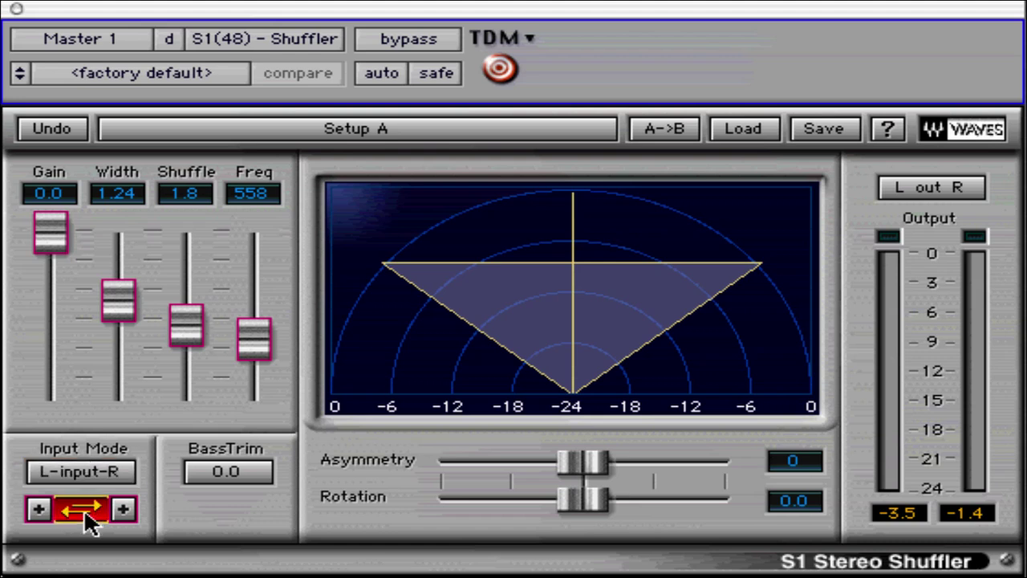
click(126, 511)
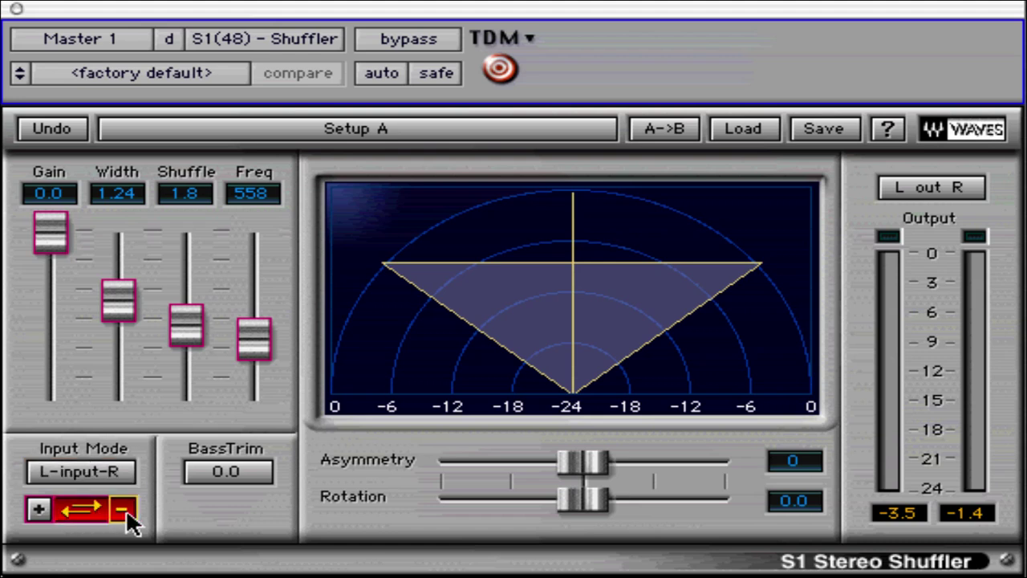
click(125, 512)
click(85, 506)
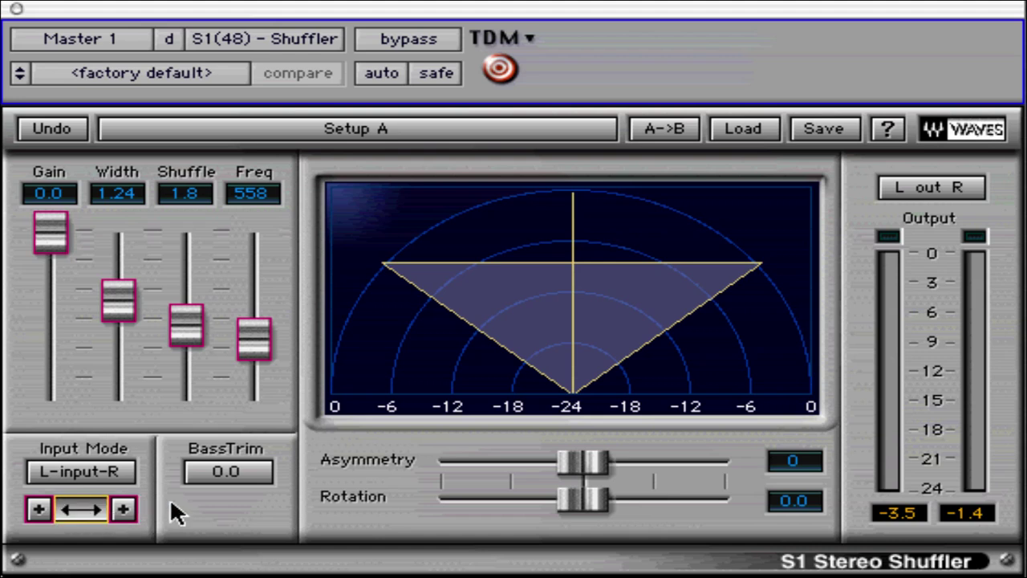
Step: Raise BassTrim to 1.4 and set Shuffle to 1.9
drag(252, 471, 275, 378)
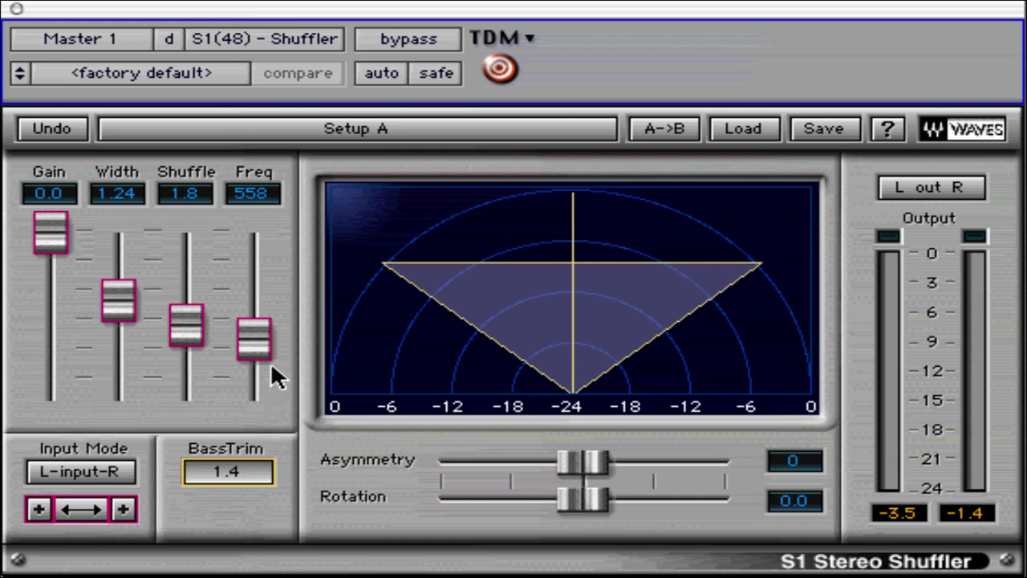
drag(192, 339, 189, 292)
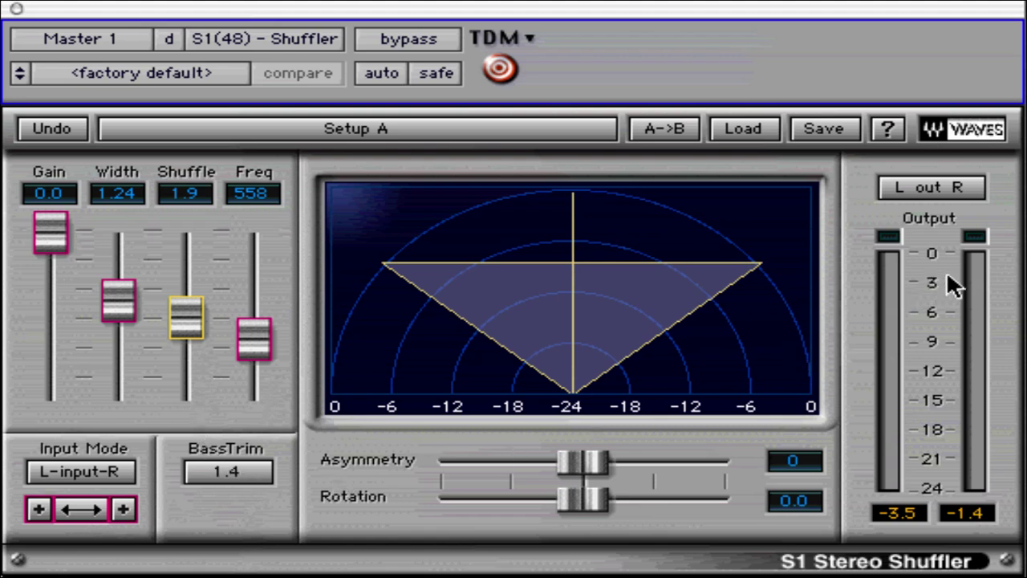
Step: Clear the output peak readings and try the M out S output mode before switching back to L out R
click(985, 372)
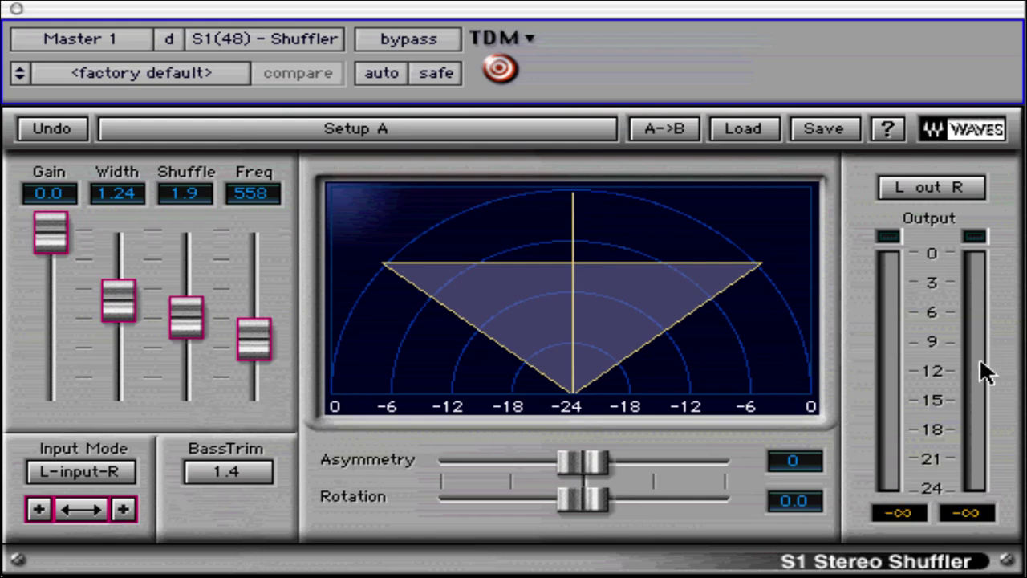
click(943, 192)
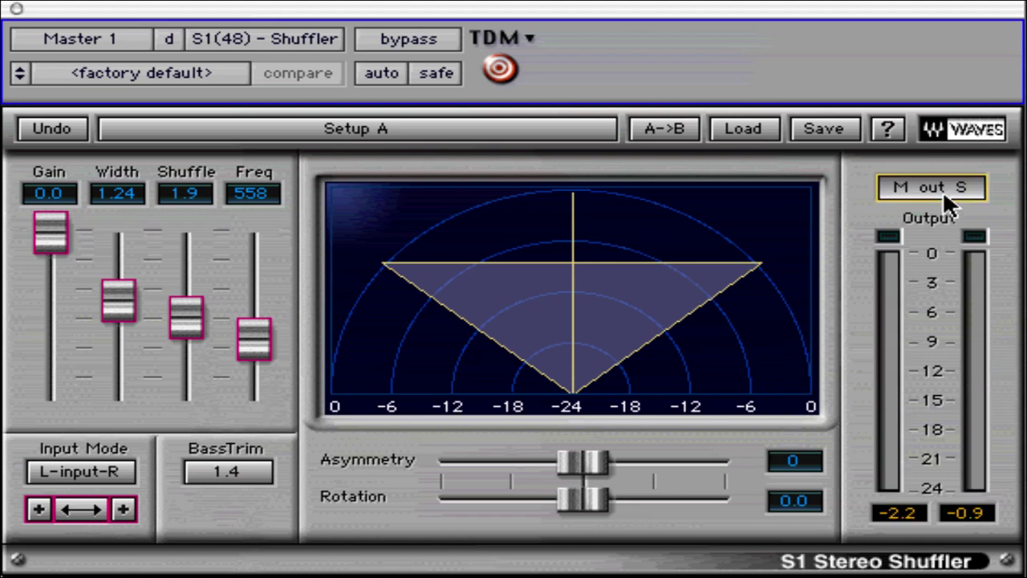
click(975, 313)
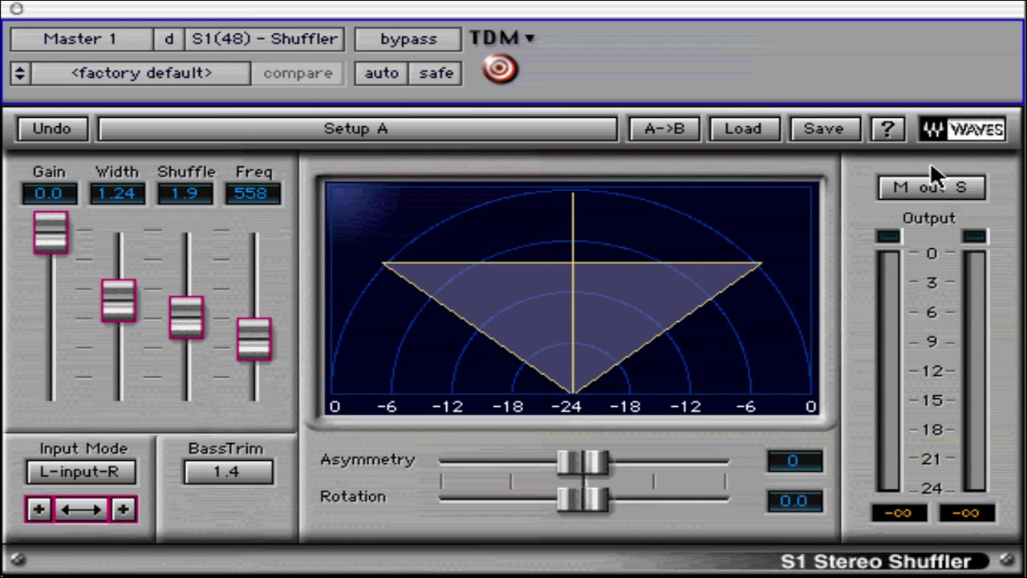
click(937, 192)
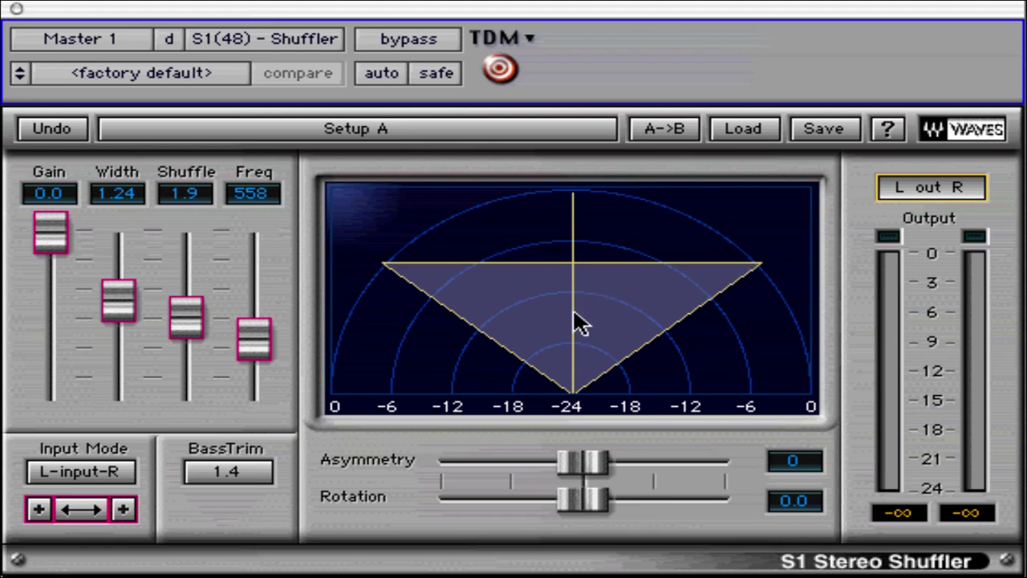
Step: Reshape the stereo image directly in the vector display, bringing Gain to -8.5 and Rotation to -45.0
drag(572, 307, 596, 48)
drag(596, 8, 624, 20)
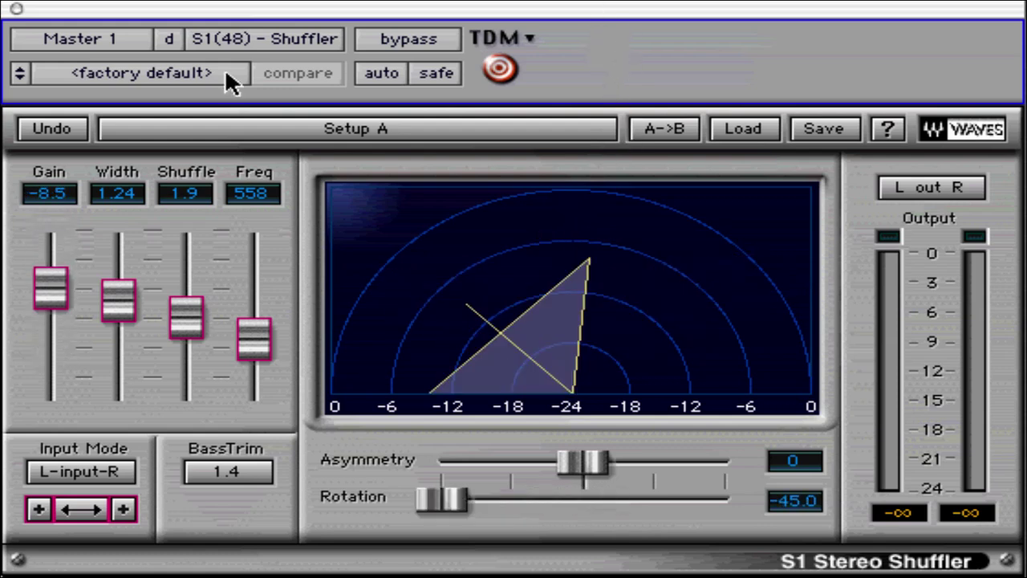
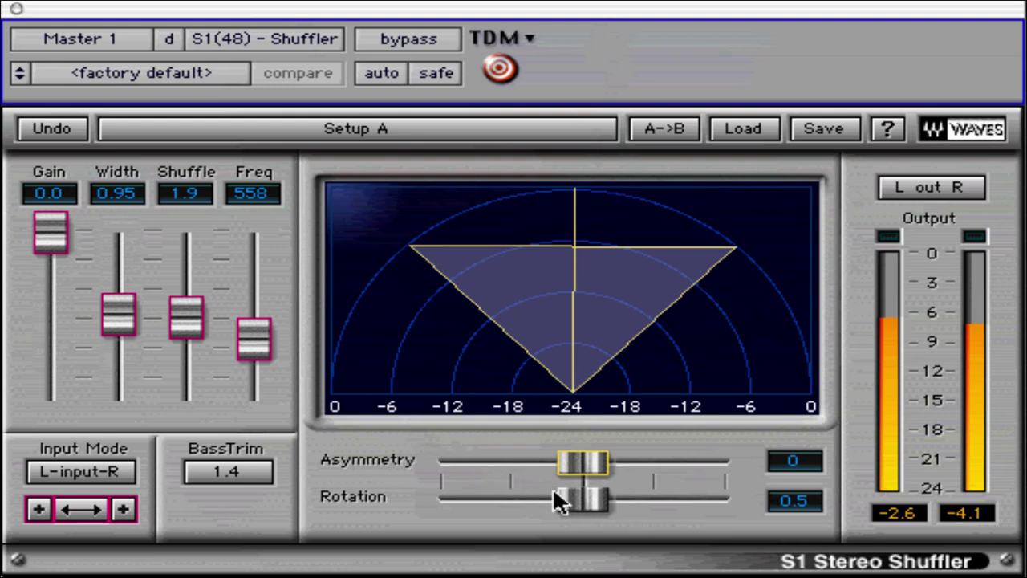
Step: Try Rotation at 45.0 and Asymmetry at 4, and reset both to 0
drag(584, 498, 834, 553)
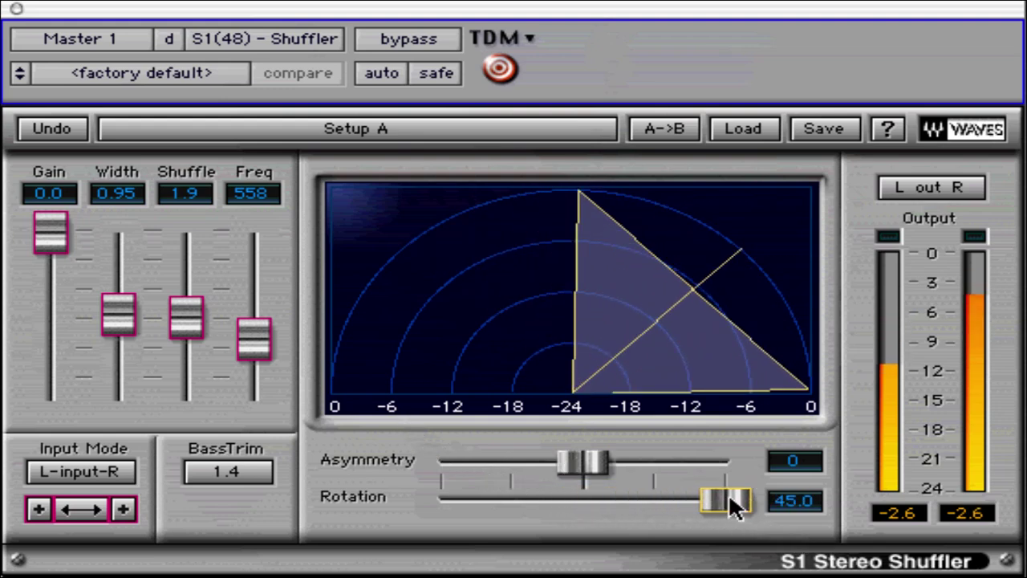
drag(601, 454, 559, 455)
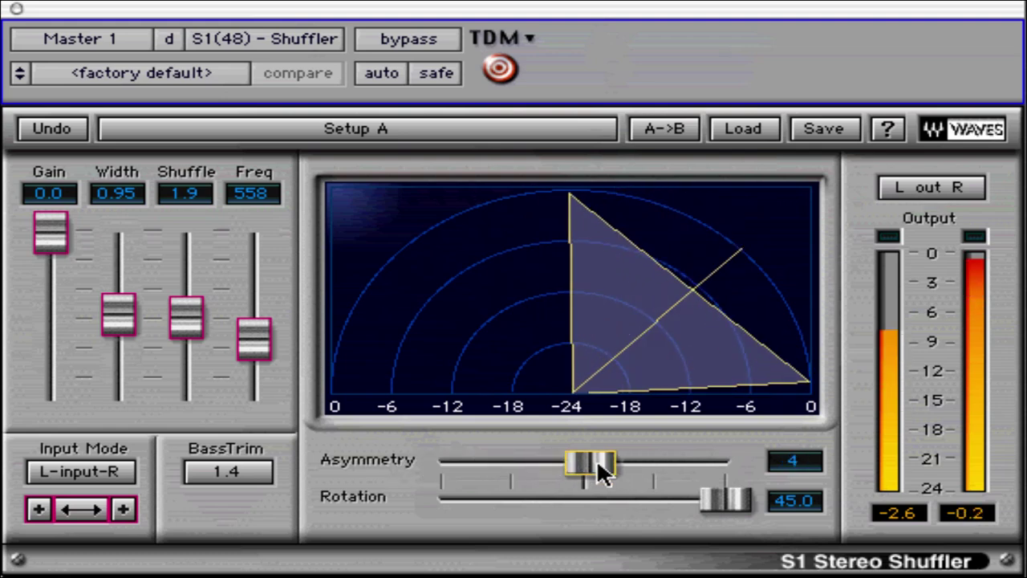
alt+click(713, 495)
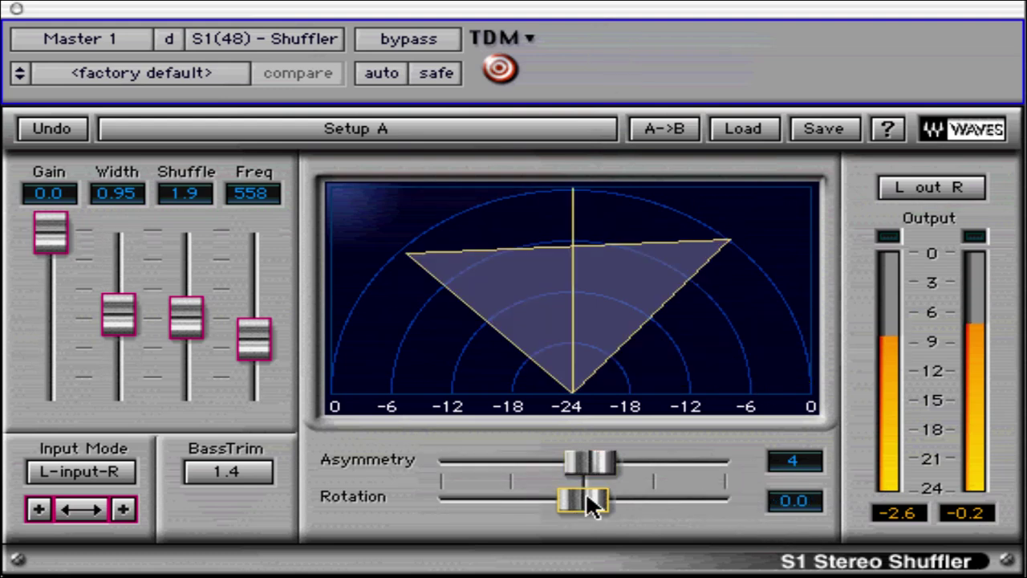
alt+click(587, 462)
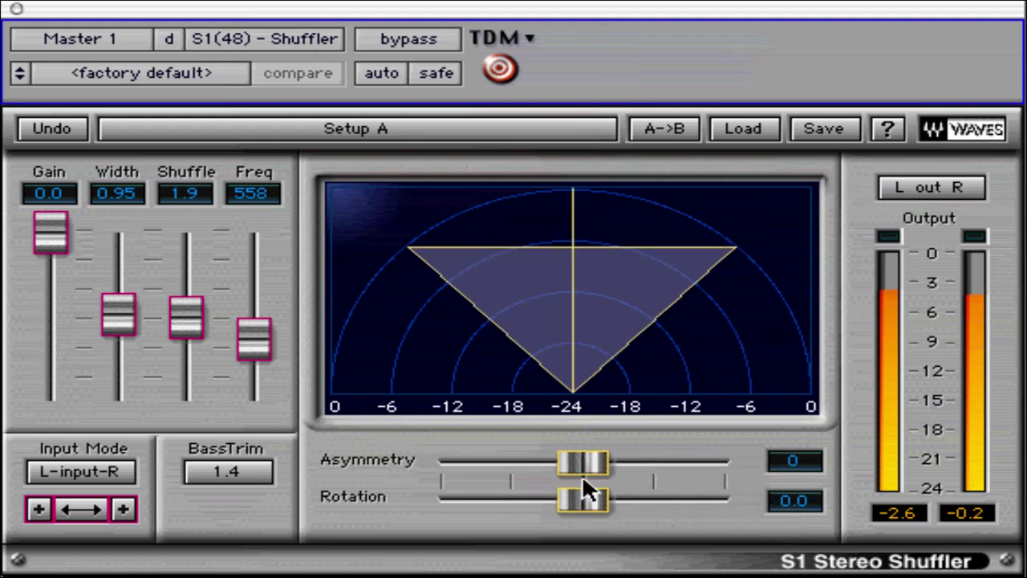
mouse_move(581, 480)
mouse_down()
mouse_move(807, 500)
mouse_move(616, 498)
mouse_move(586, 483)
mouse_up()
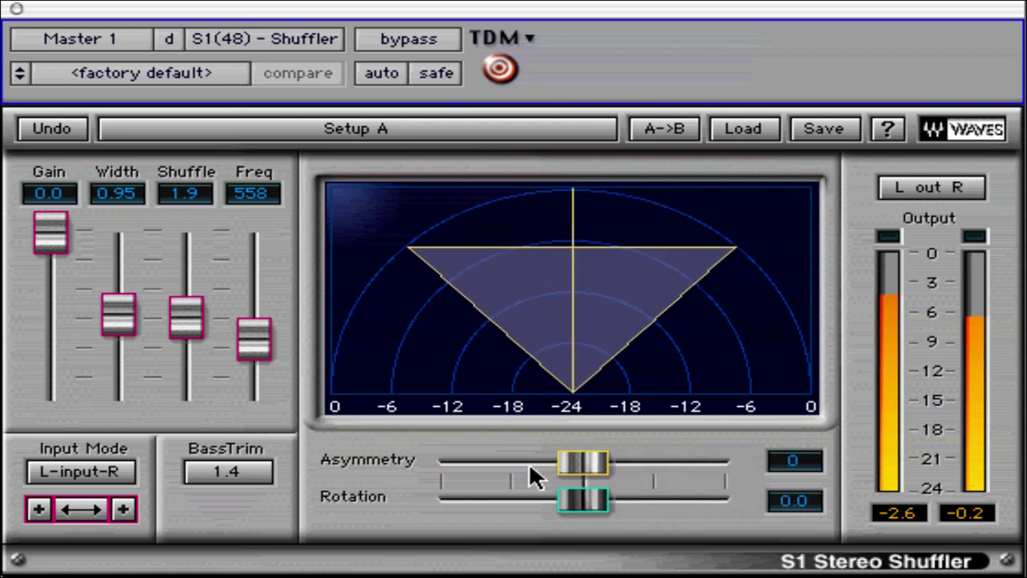
Step: Increase Width to 1.90 and compare the result with the plug-in bypassed and active
drag(118, 305, 112, 271)
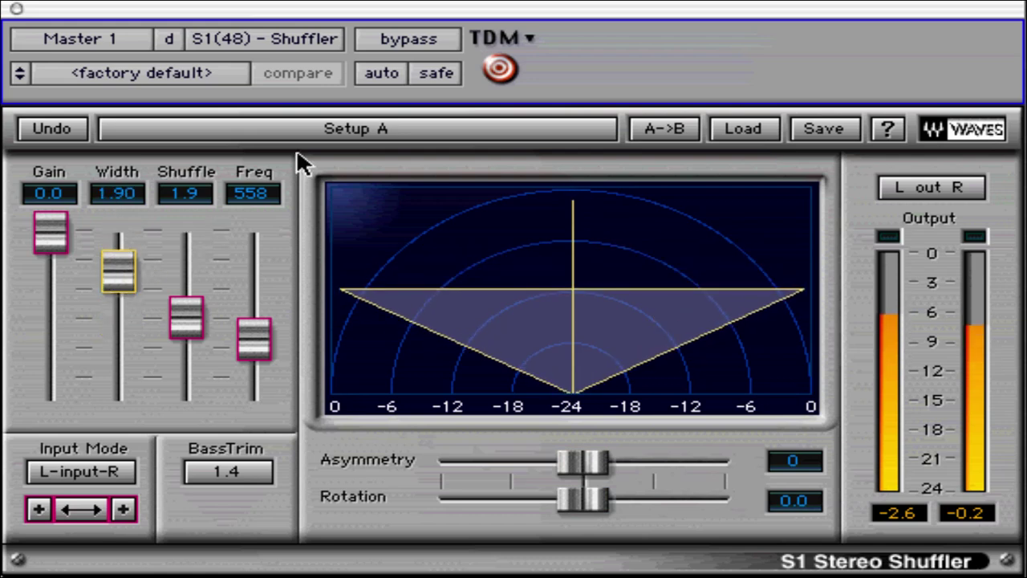
click(395, 39)
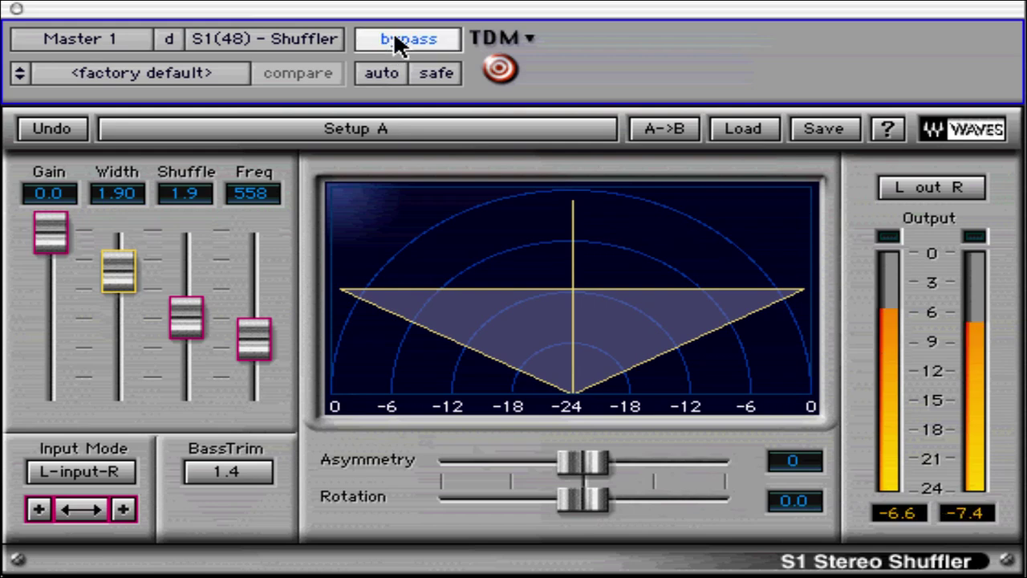
click(399, 46)
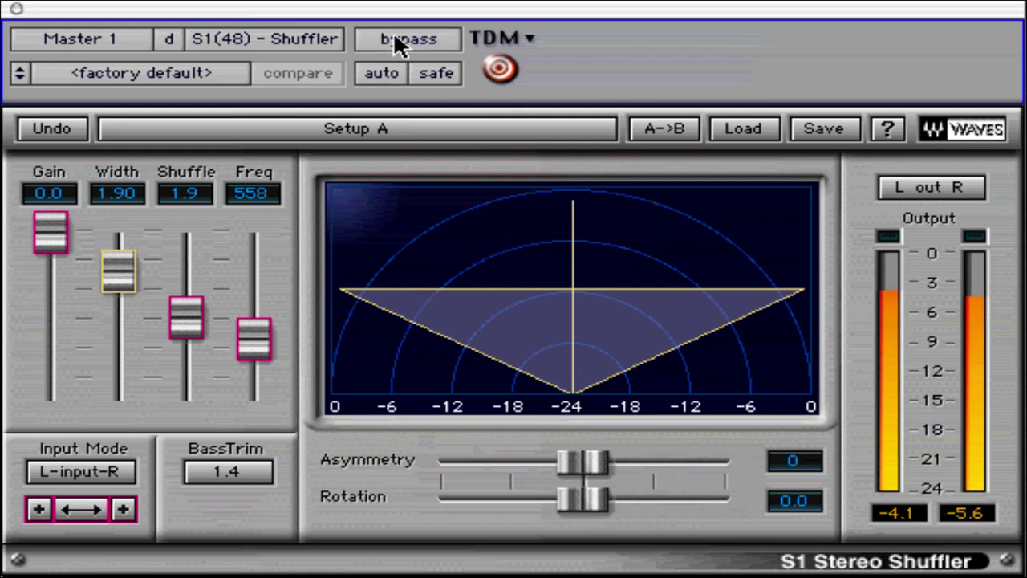
click(395, 40)
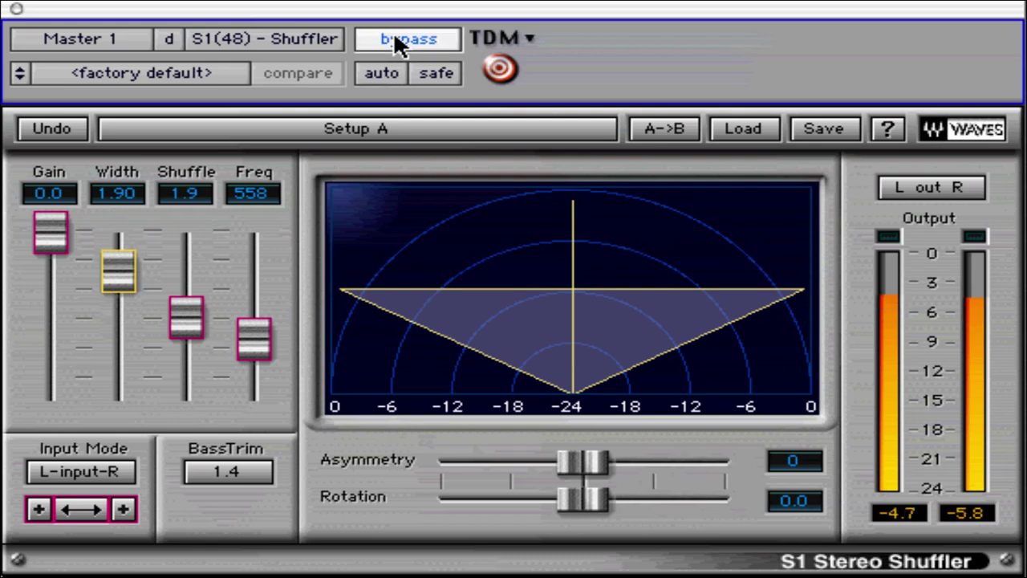
click(395, 42)
Step: Refine the widening settings to Width 1.29, Shuffle 1.5, Freq 553 and BassTrim 0.8
drag(135, 247, 112, 298)
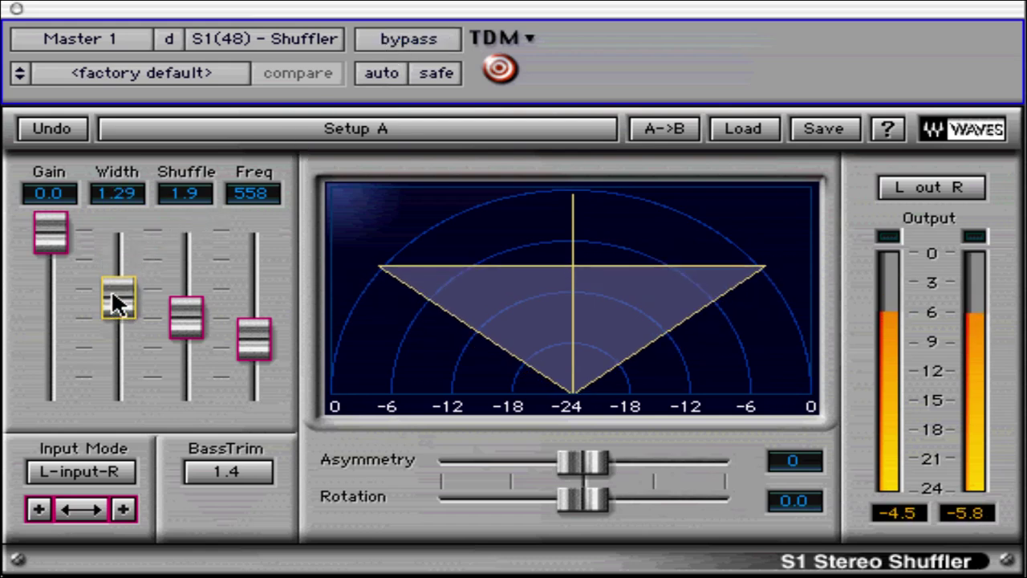
click(187, 320)
drag(201, 271, 245, 342)
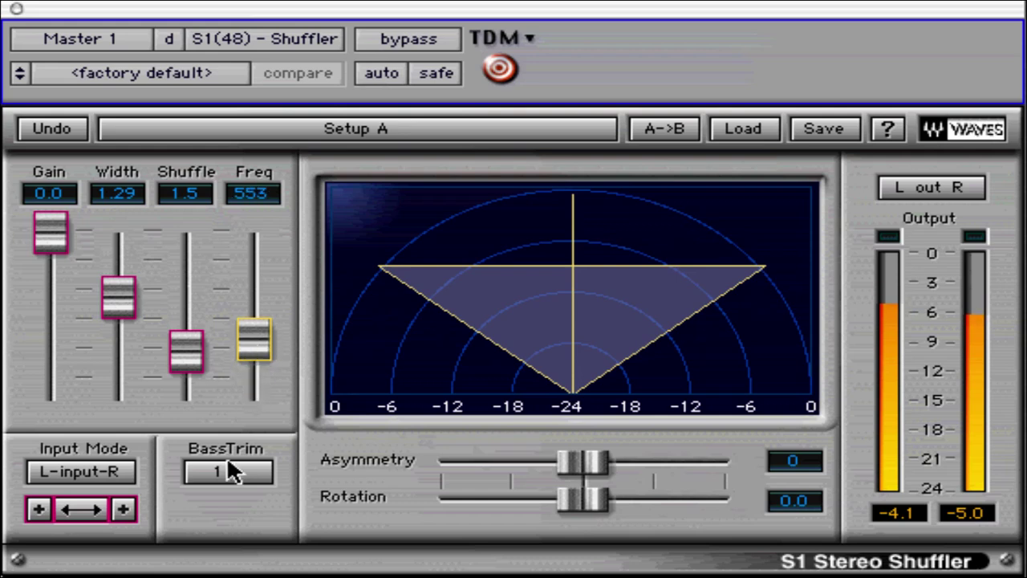
drag(226, 456, 223, 476)
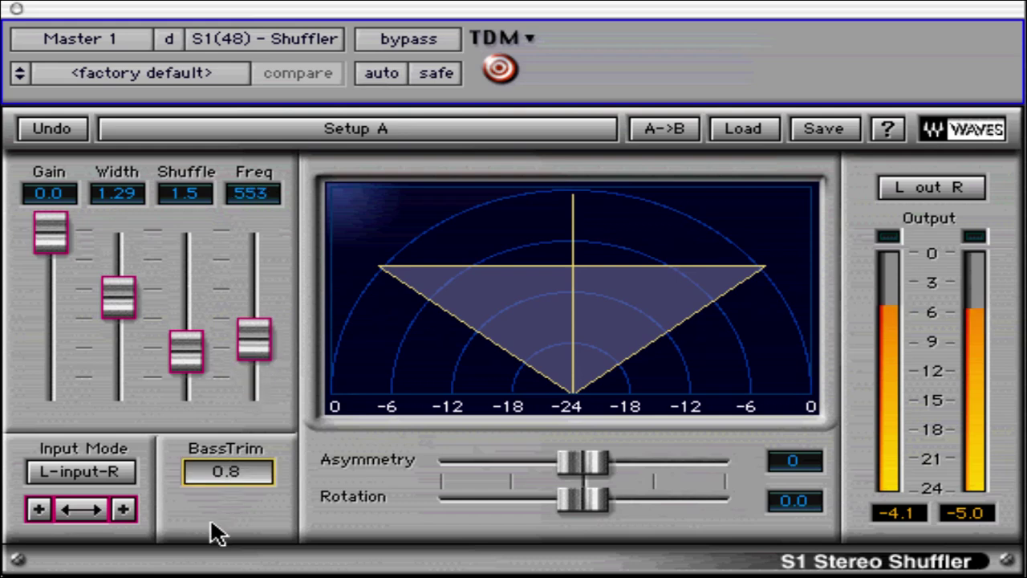
Step: Raise BassTrim to 1.9 and compare the sound with the plug-in bypassed and active
drag(212, 534, 214, 408)
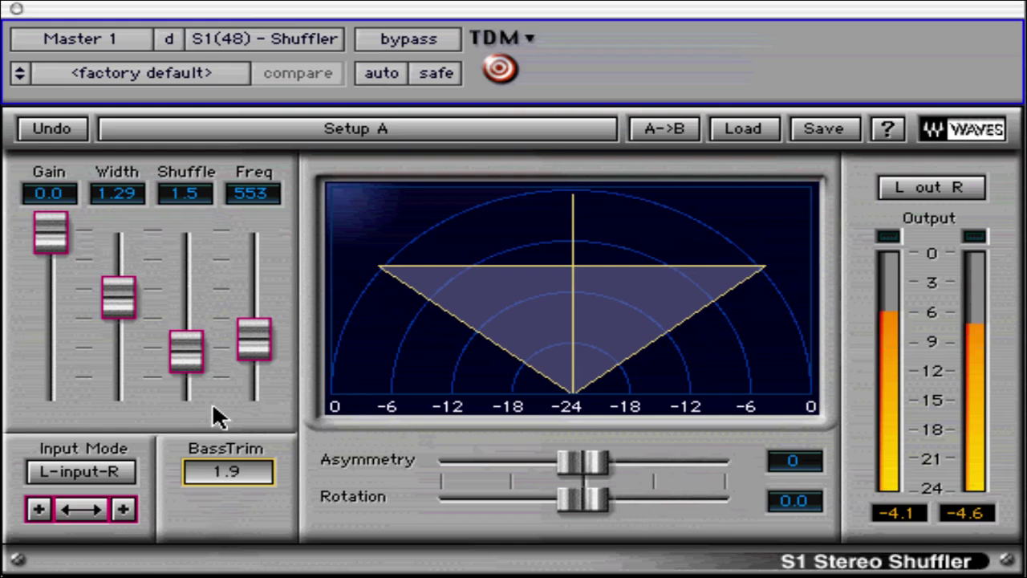
drag(223, 313, 222, 367)
click(409, 37)
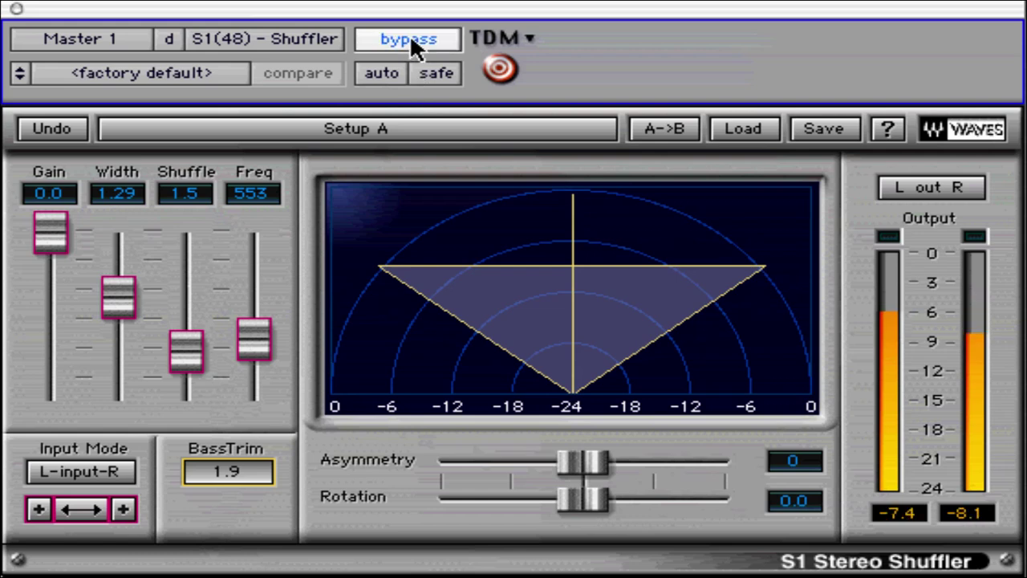
click(410, 38)
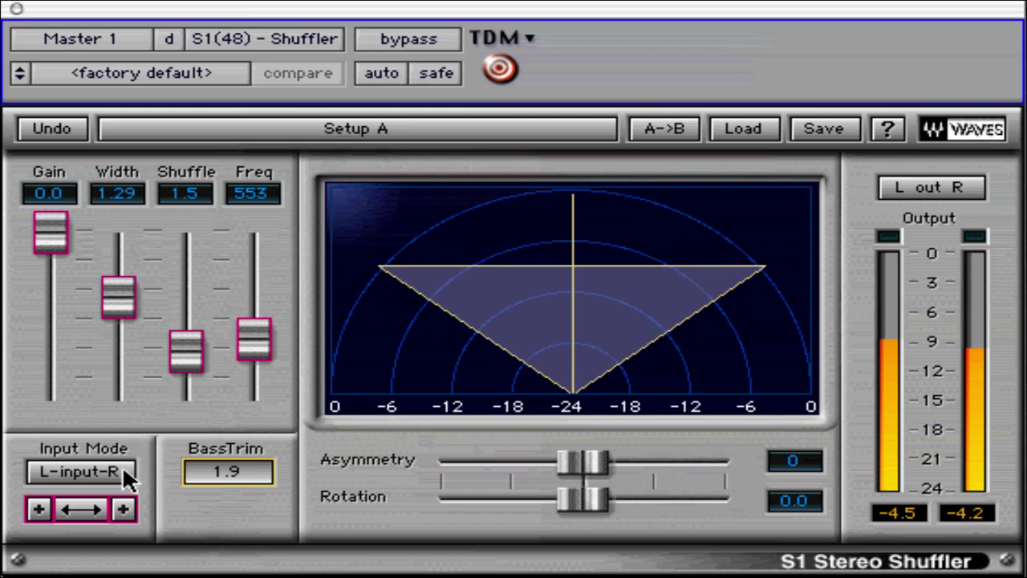
Step: Try inverting the right input's polarity and swapping the input channels, and restore the normal input settings
click(125, 512)
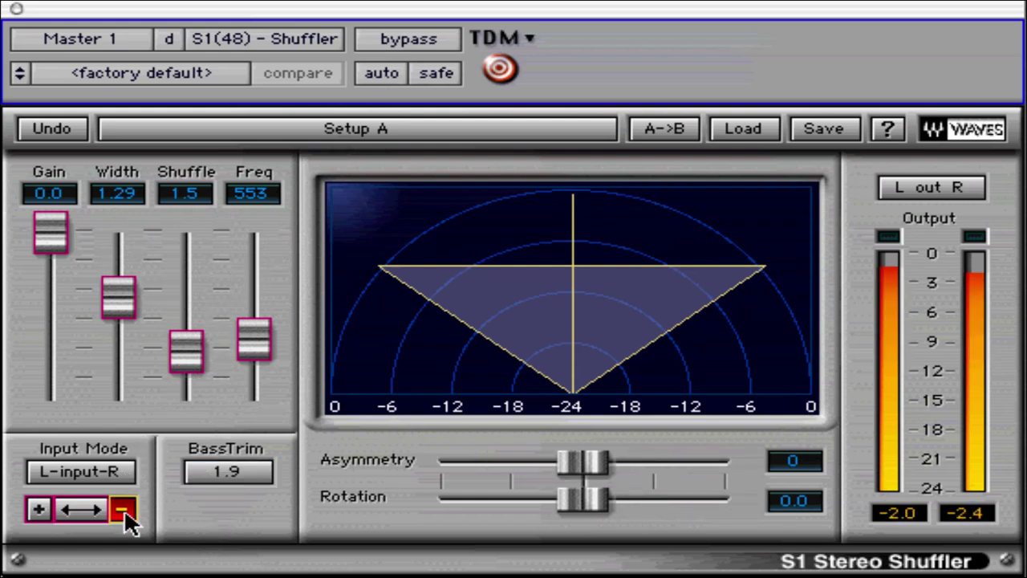
click(125, 514)
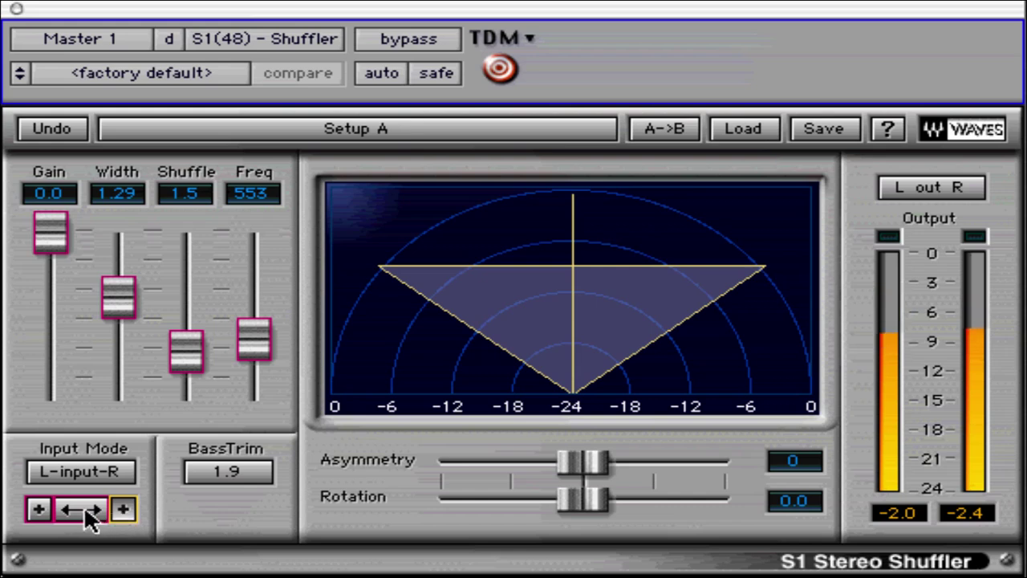
click(83, 505)
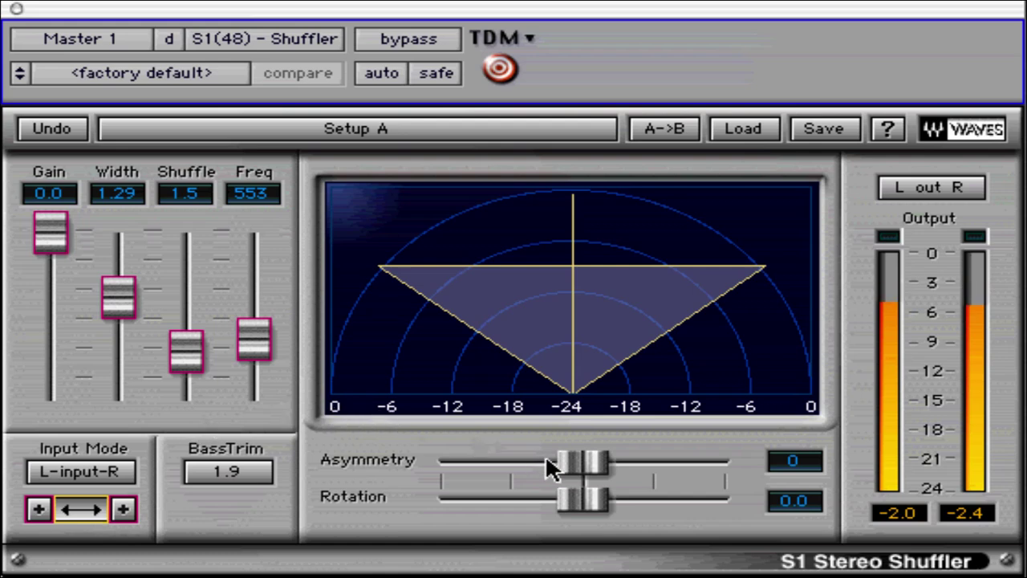
Step: Try Asymmetry at 26 with Rotation kept at 0.0, and reset Asymmetry to 0
drag(573, 456, 517, 466)
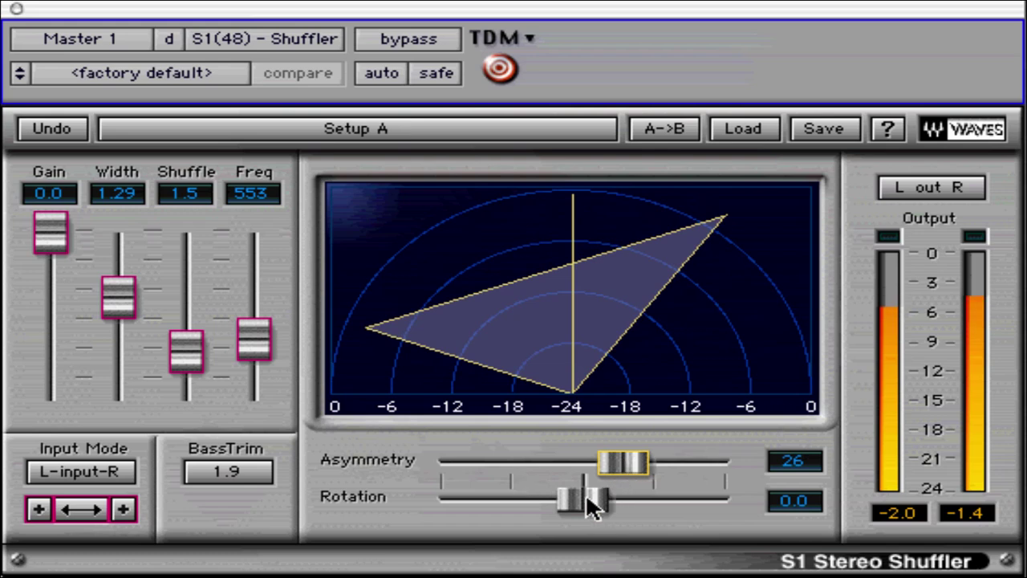
mouse_move(586, 493)
mouse_down()
mouse_move(415, 506)
mouse_move(531, 496)
mouse_move(739, 503)
mouse_move(362, 499)
mouse_move(610, 505)
mouse_move(585, 500)
mouse_up()
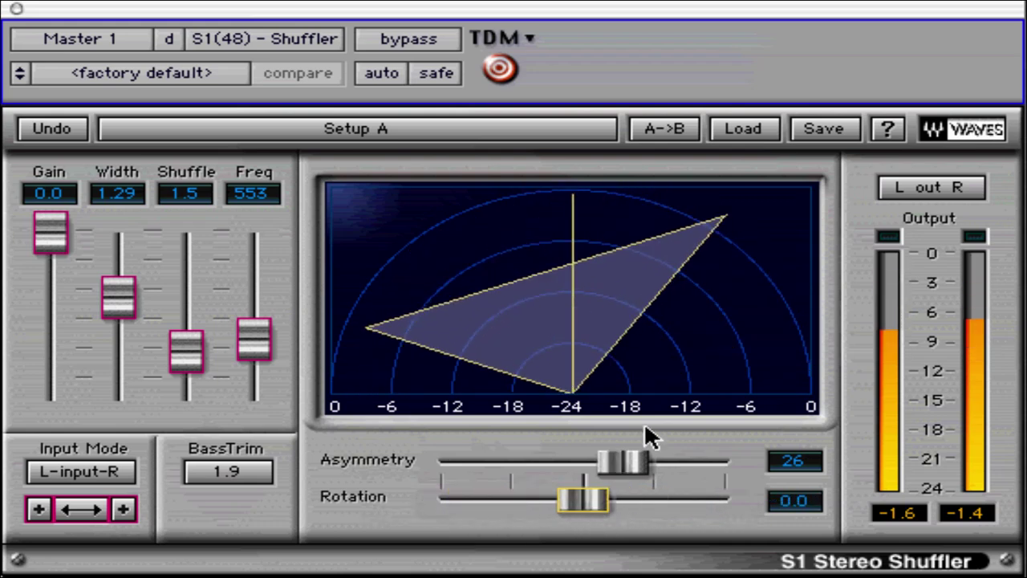
drag(639, 462, 585, 462)
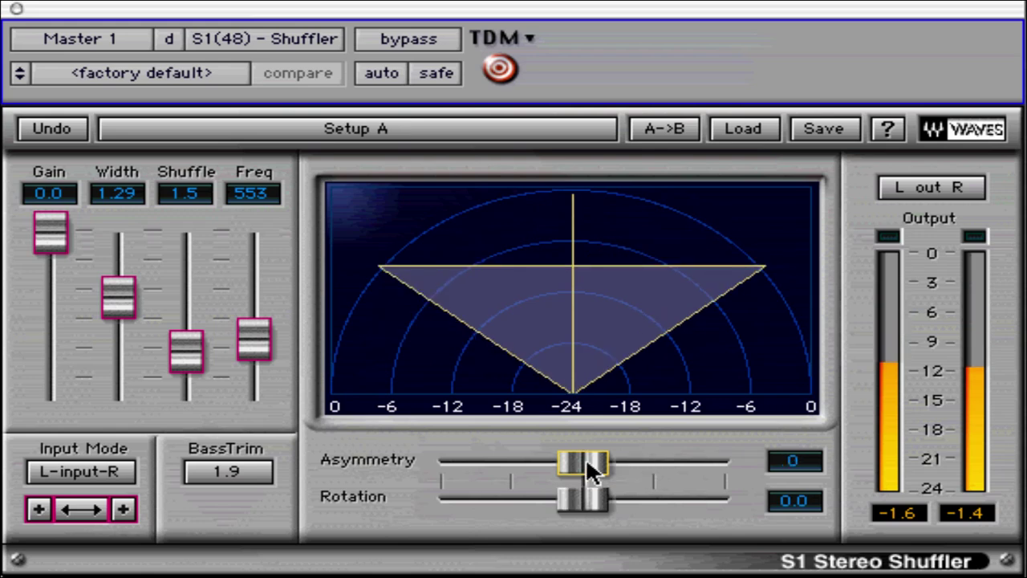